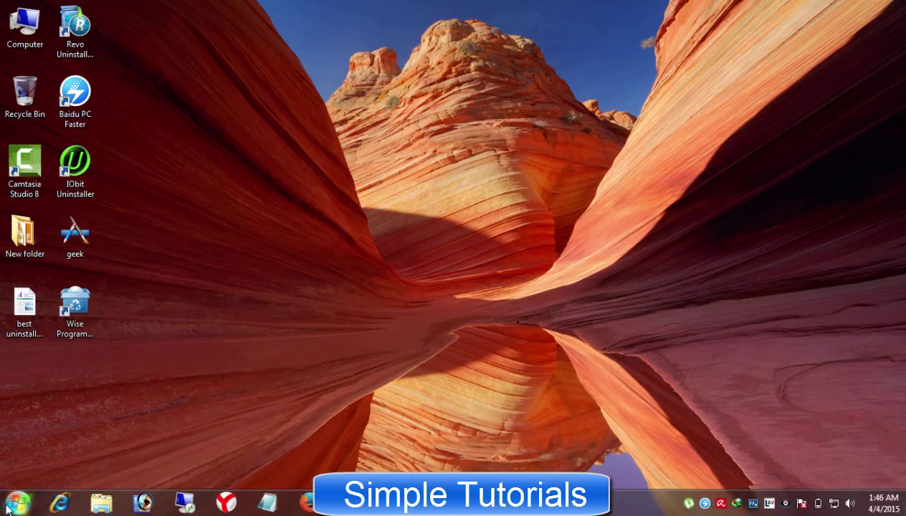
- Open Programs and Features from the Control Panel, look through the list of installed programs, and close the window
left_click(18, 502)
left_click(195, 326)
left_click_drag(713, 146, 715, 223)
left_click(200, 429)
left_click_drag(699, 457, 699, 433)
left_click_drag(721, 236, 723, 362)
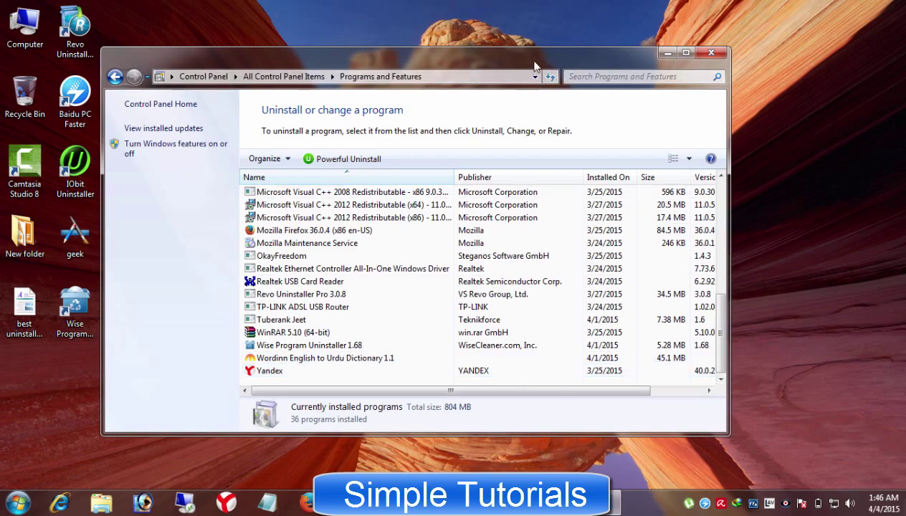
left_click_drag(531, 65, 580, 48)
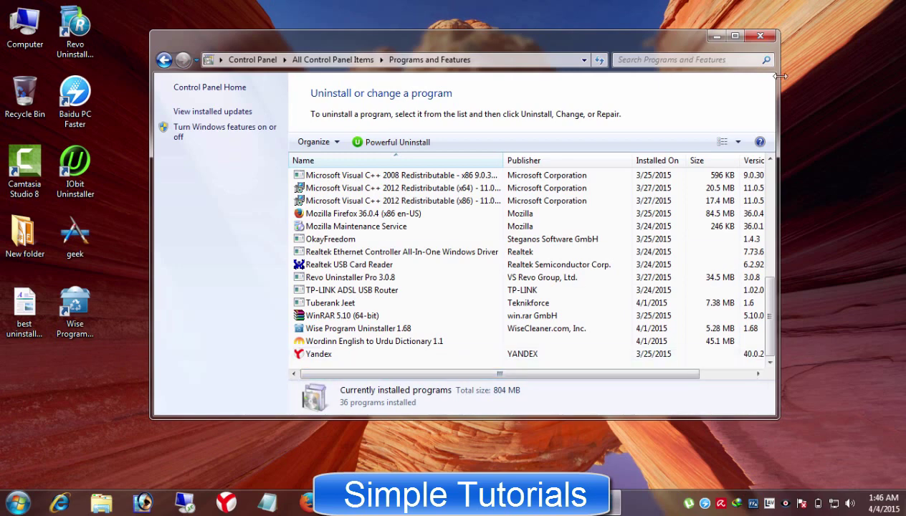
left_click(760, 36)
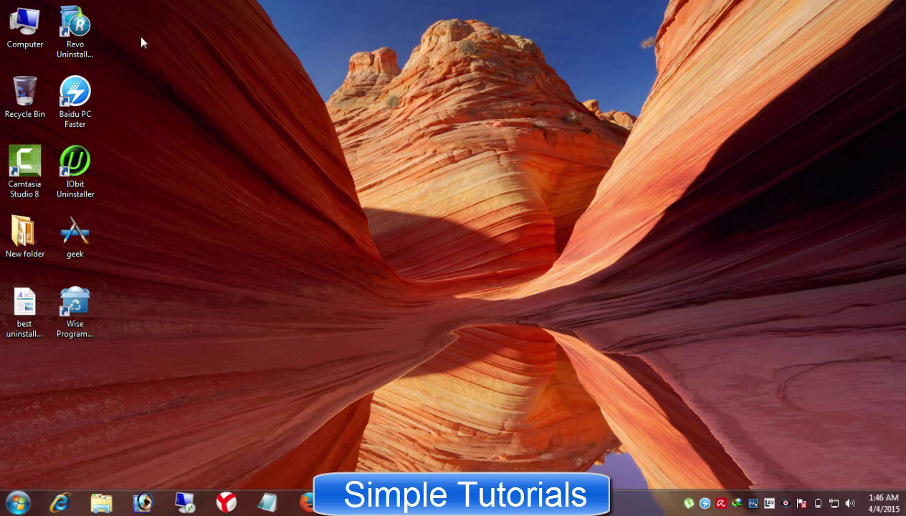
- Move the five uninstaller icons away from the other desktop icons and back to their original column
left_click_drag(126, 9, 83, 362)
left_click_drag(80, 321, 251, 317)
left_click(225, 341)
left_click_drag(313, 377, 202, 4)
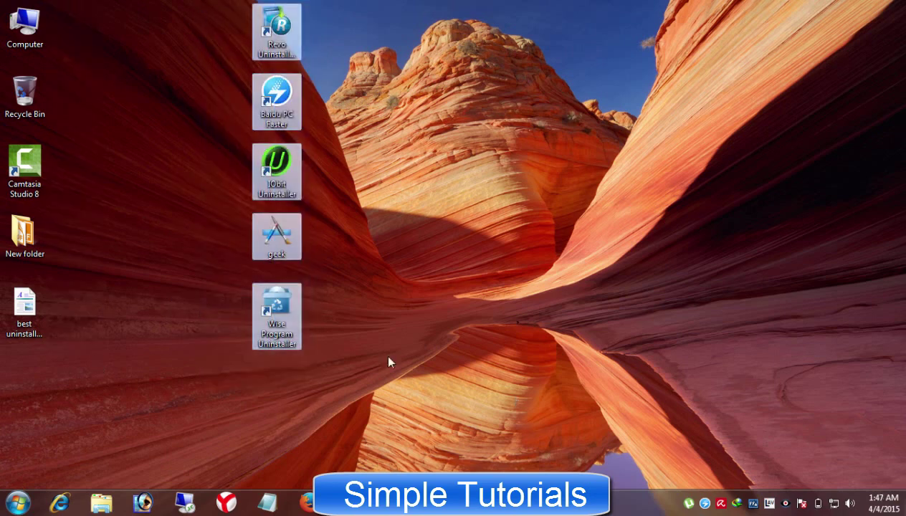
left_click_drag(271, 330, 81, 347)
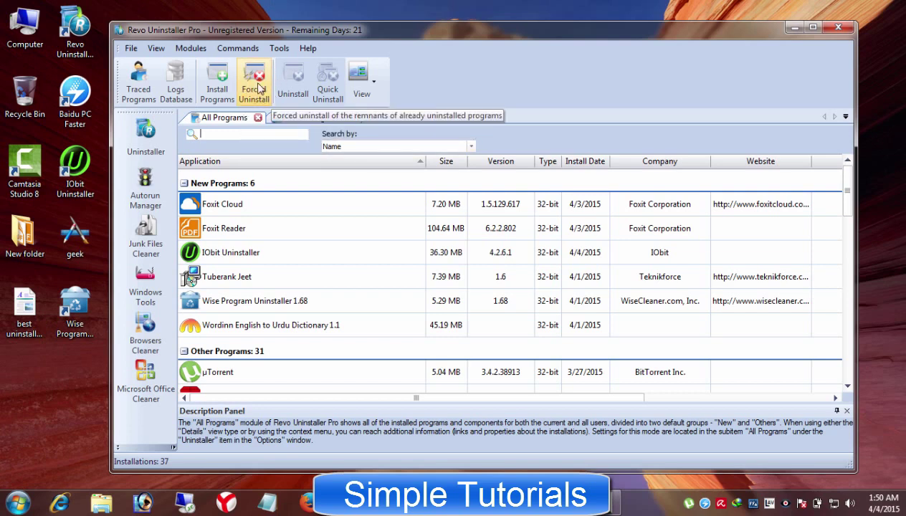
- Open the Forced Uninstall feature in Revo Uninstaller Pro
left_click(258, 89)
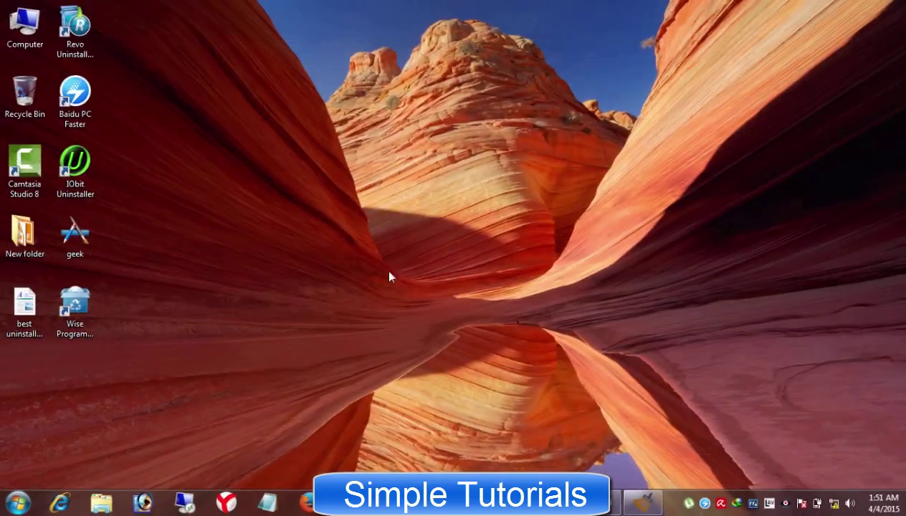
- Open Baidu PC Faster and examine its Quick Check, Cleaner, SpeedUp and Virus Scan pages and its additional tools
left_click(75, 97)
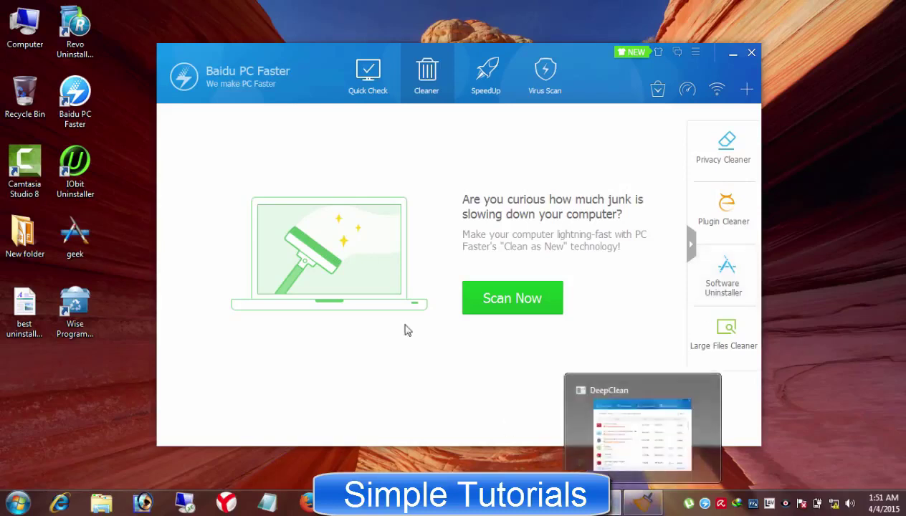
left_click(368, 96)
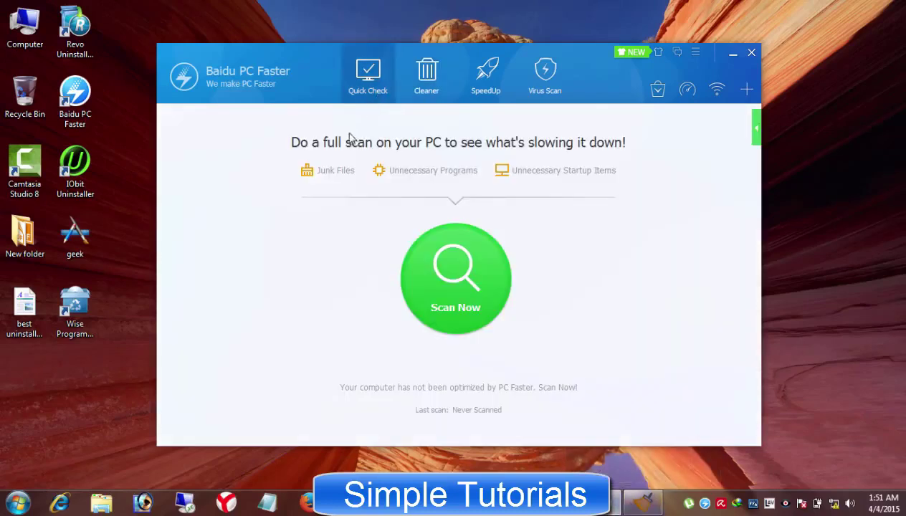
left_click(738, 96)
left_click(427, 82)
left_click(483, 99)
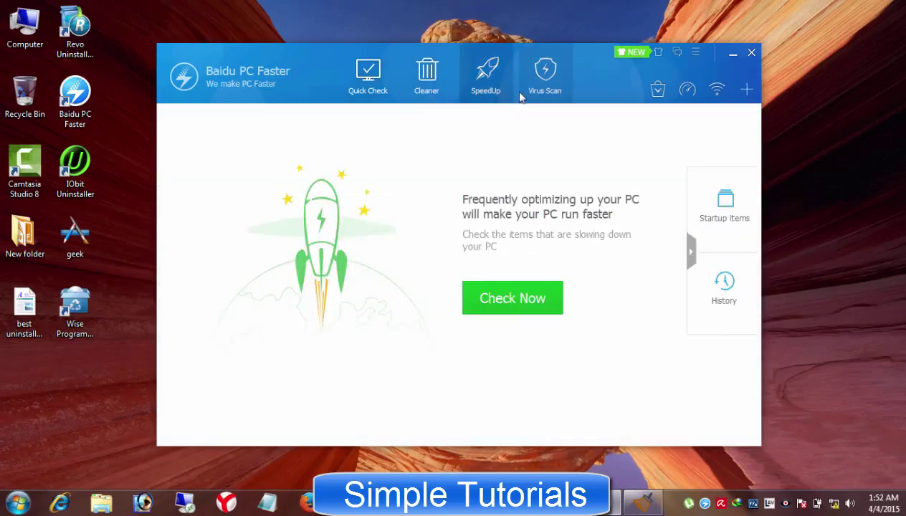
left_click(519, 89)
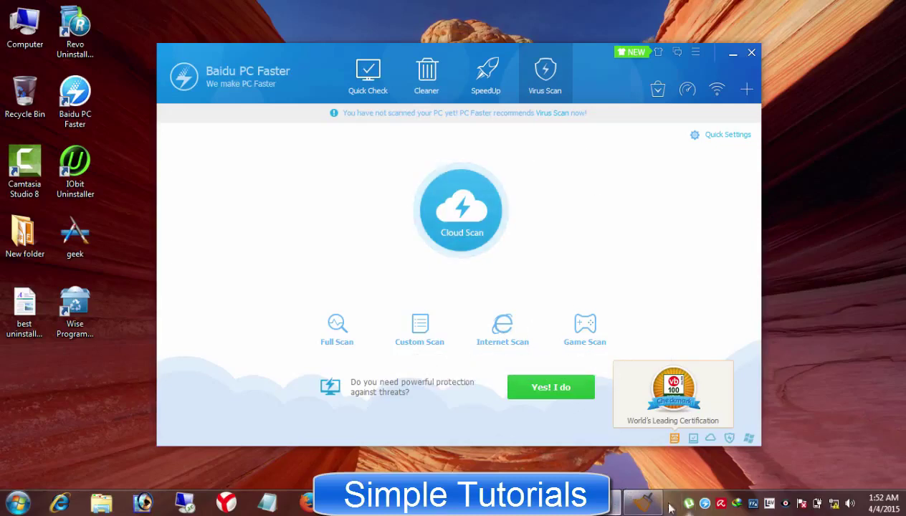
left_click(747, 92)
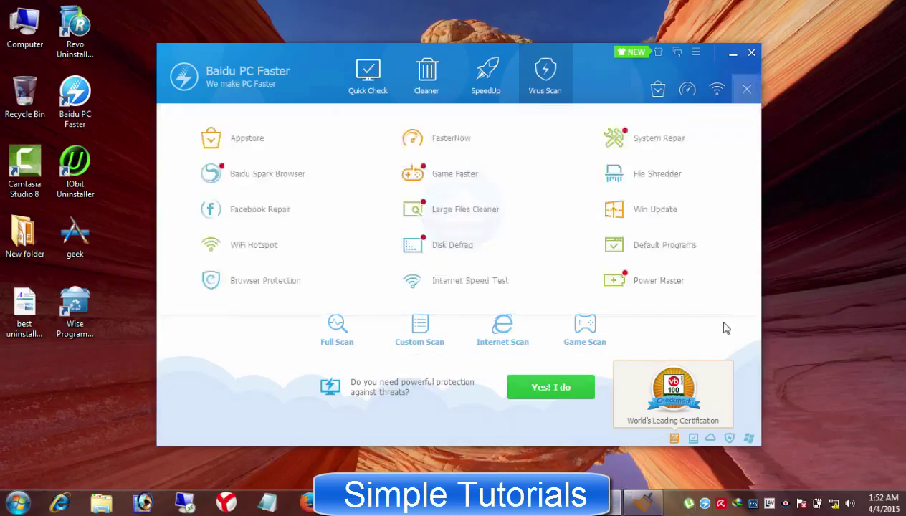
- Switch to Baidu's Software Uninstaller window and look through its list of removable software
left_click(643, 496)
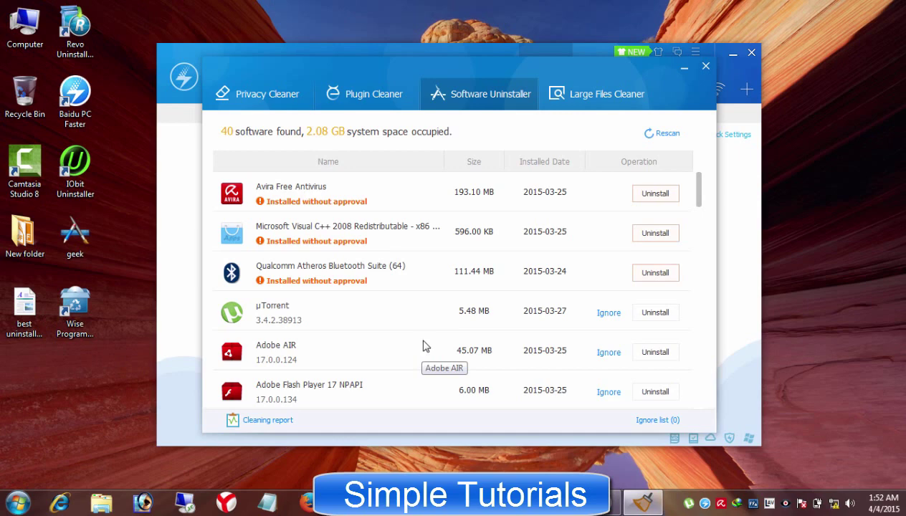
left_click_drag(699, 192, 713, 209)
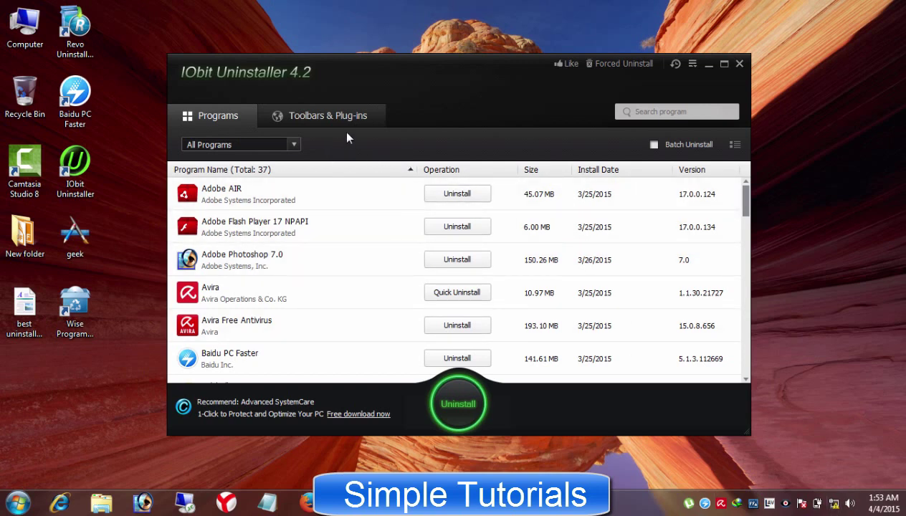
- Check the program category filter in IObit Uninstaller and enable Batch Uninstall for the program list
left_click(250, 142)
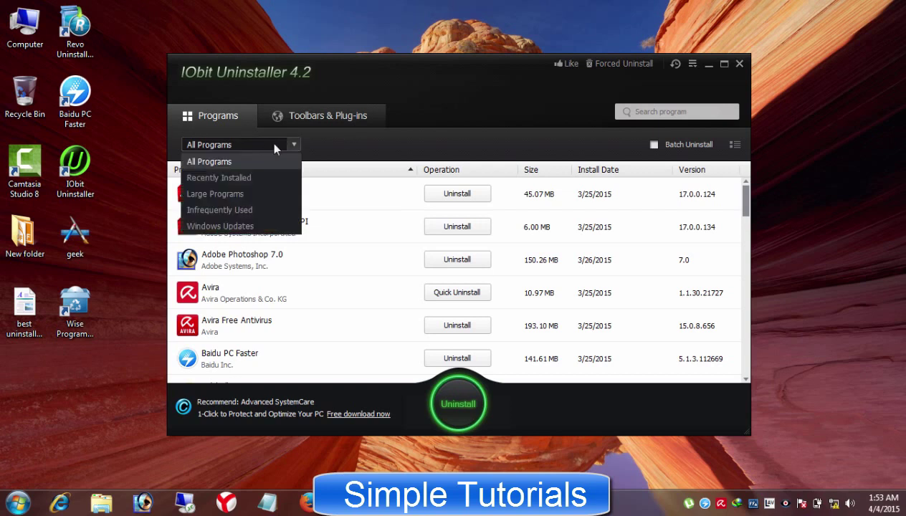
left_click(353, 143)
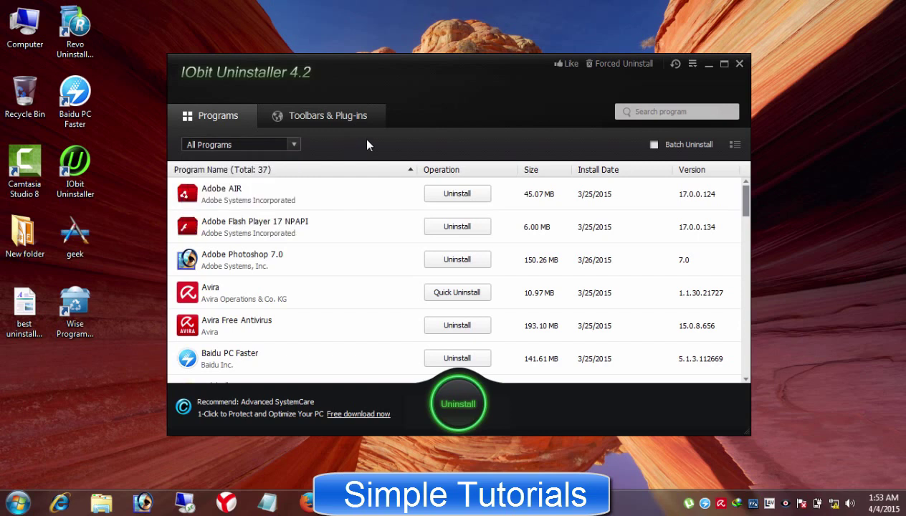
left_click(654, 145)
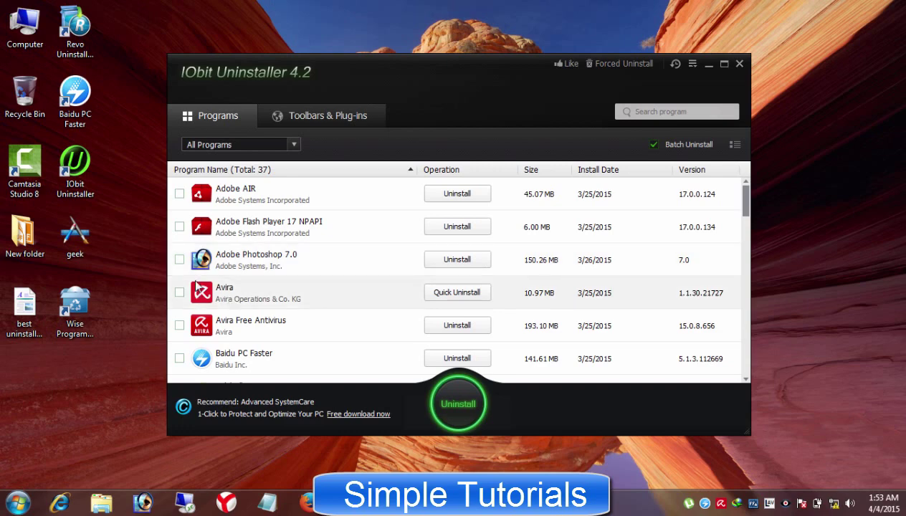
- Examine IObit Uninstaller's Toolbars & Plug-ins list and its browser filter, reverse the name order, and return to Programs
left_click(340, 113)
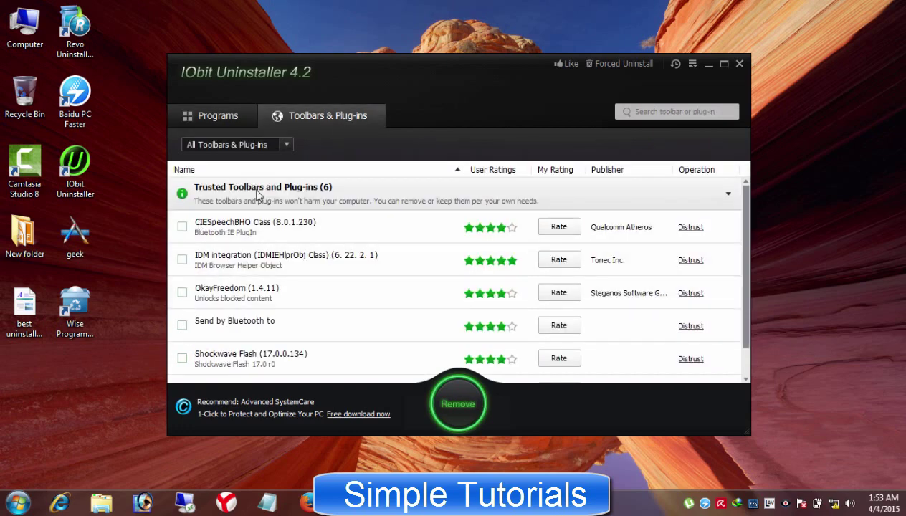
left_click(276, 144)
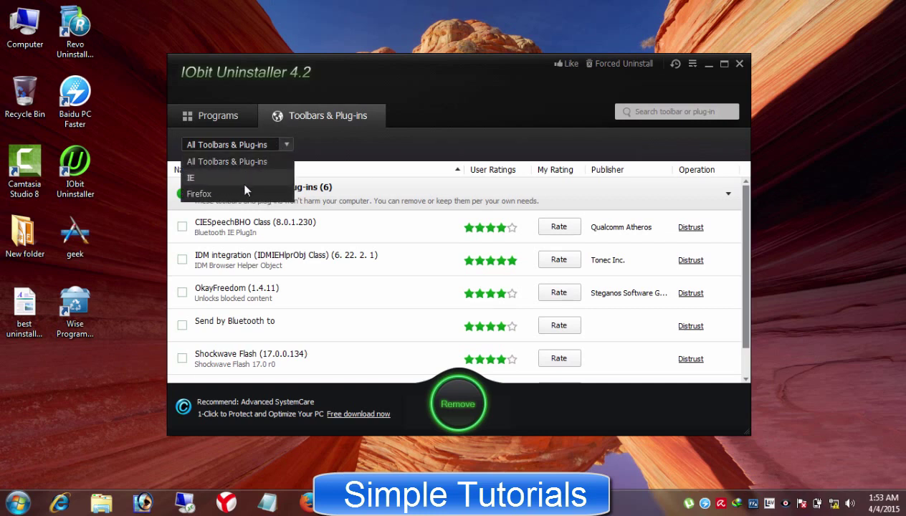
left_click(387, 170)
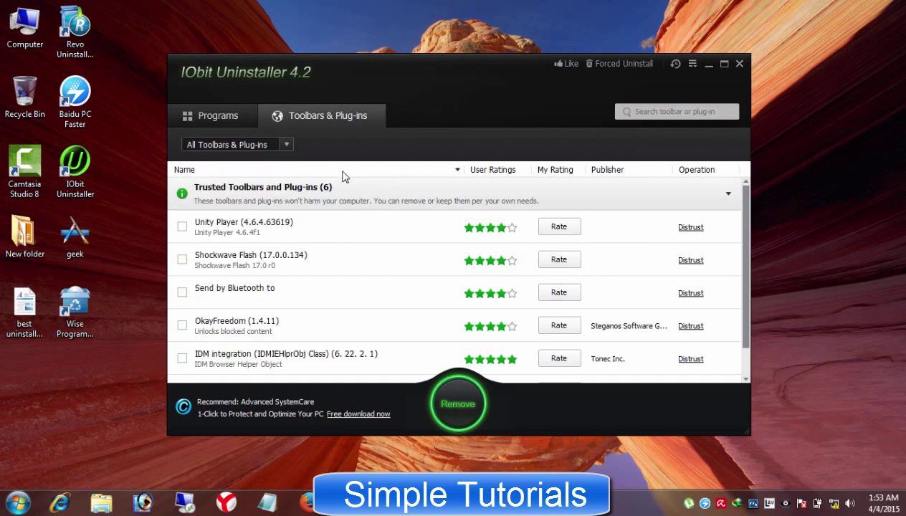
left_click(215, 117)
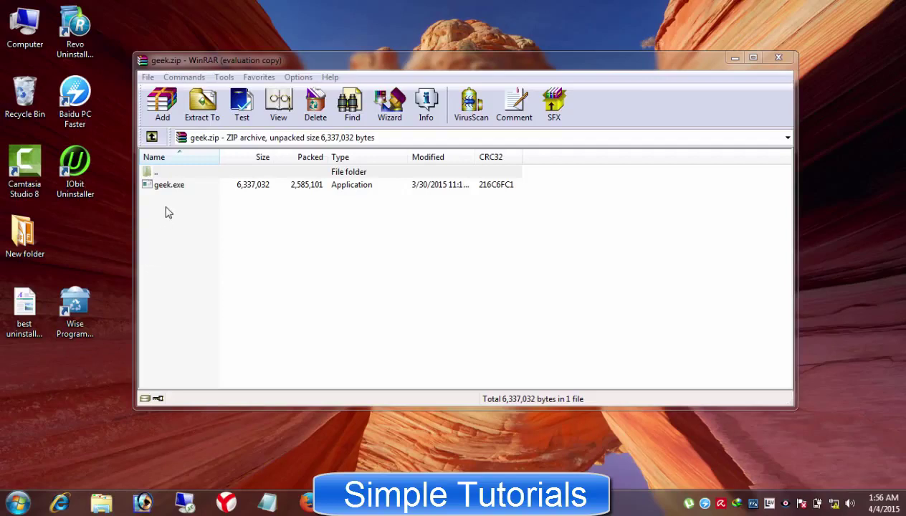
- Extract geek.exe from the geek.zip archive to the desktop
left_click(147, 252)
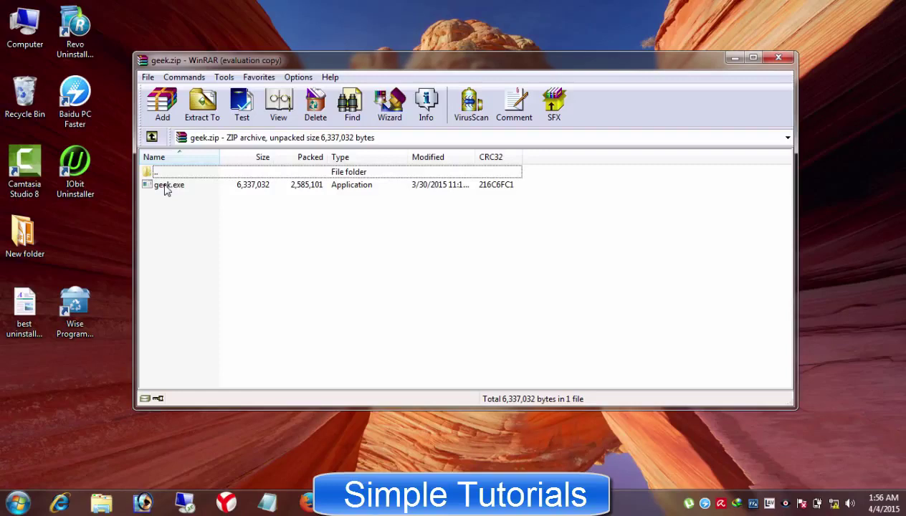
left_click(165, 188)
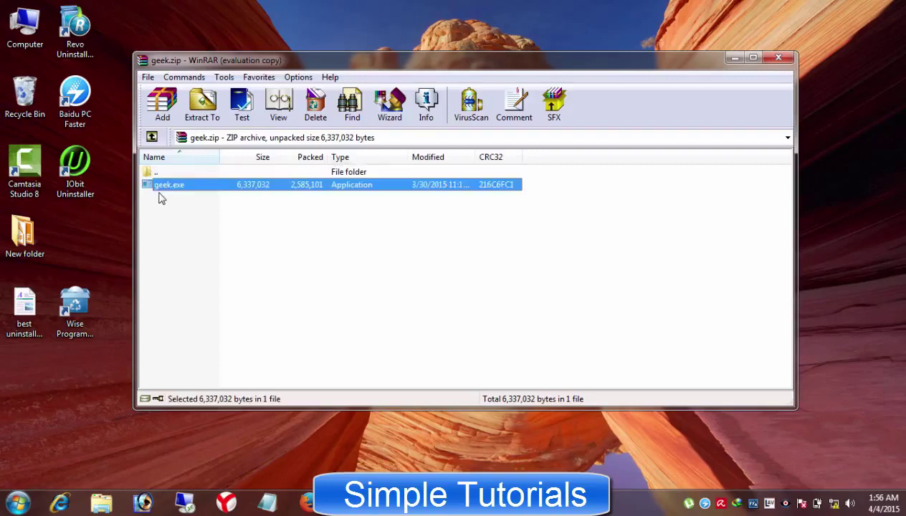
left_click_drag(161, 189, 91, 229)
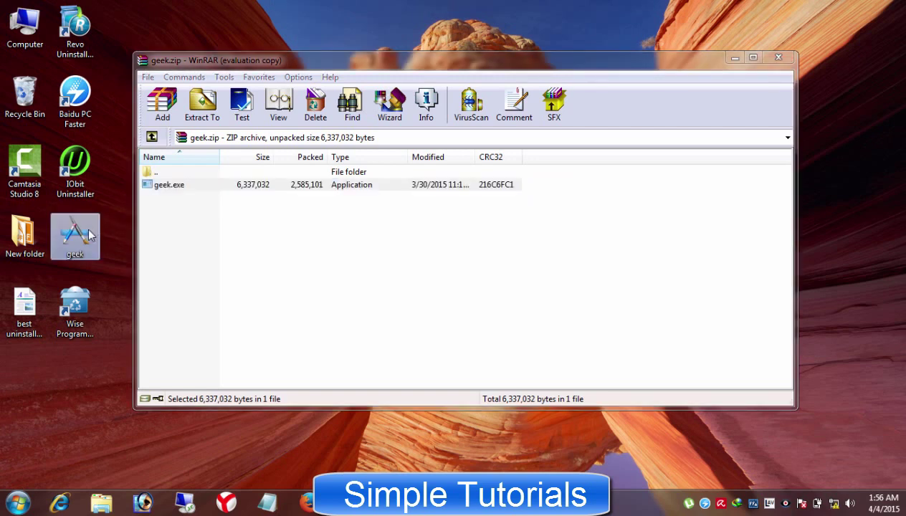
- Launch Geek Uninstaller from the desktop, decline the new version download, and close the WinRAR archive window
double_click(80, 233)
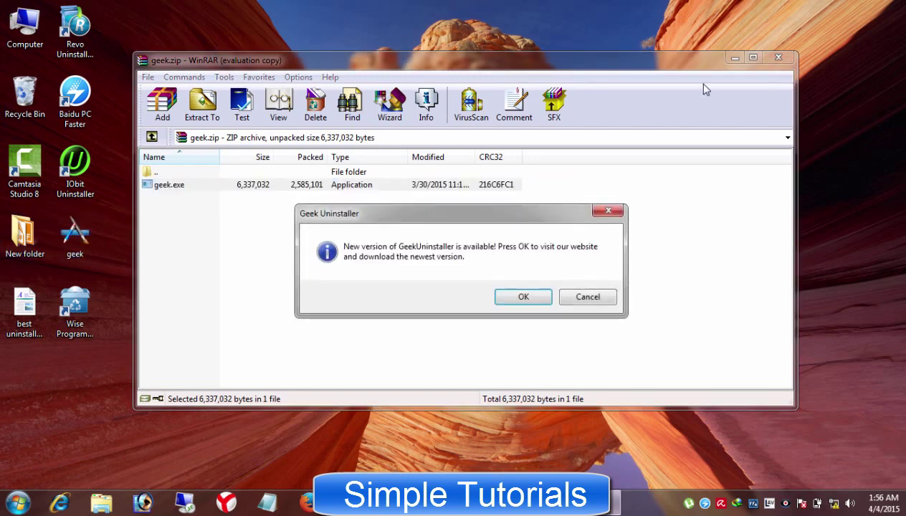
left_click(584, 300)
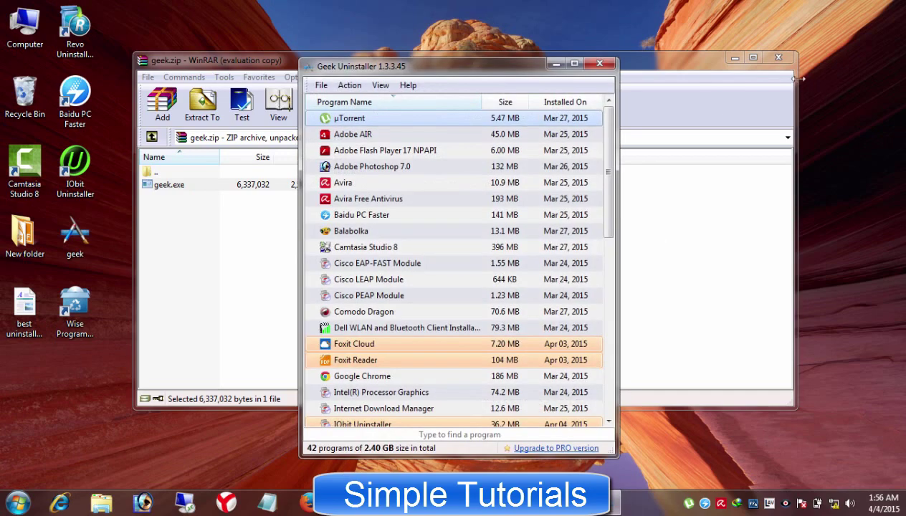
left_click(778, 56)
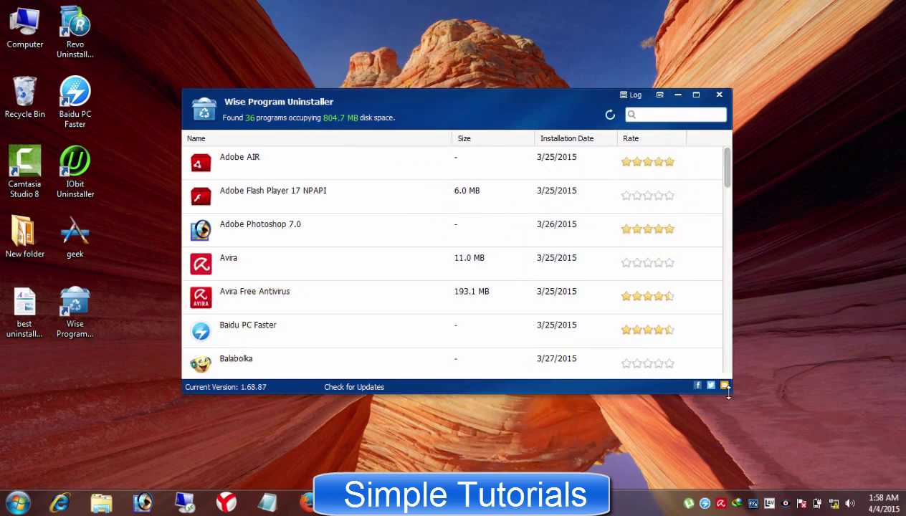
- Widen the Wise Program Uninstaller window slightly, adjust its height, and reposition it on the desktop
left_click_drag(719, 394, 763, 407)
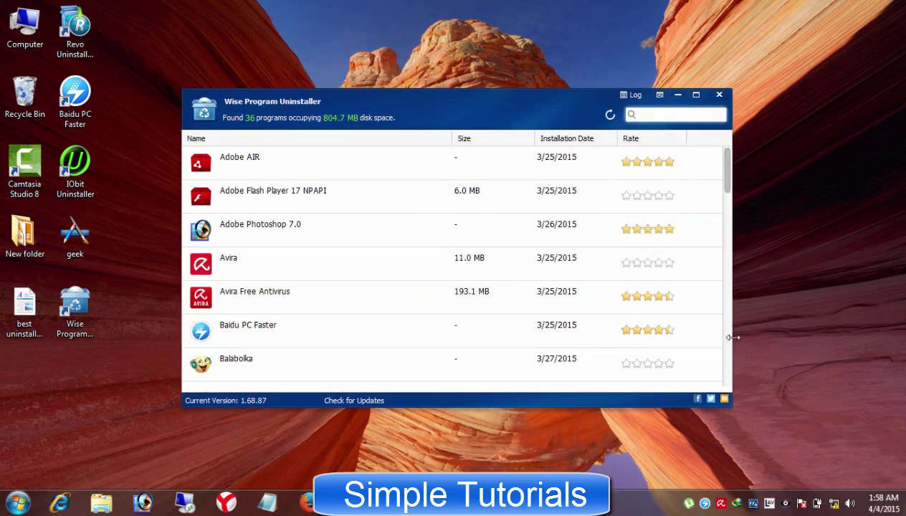
left_click_drag(733, 338, 750, 338)
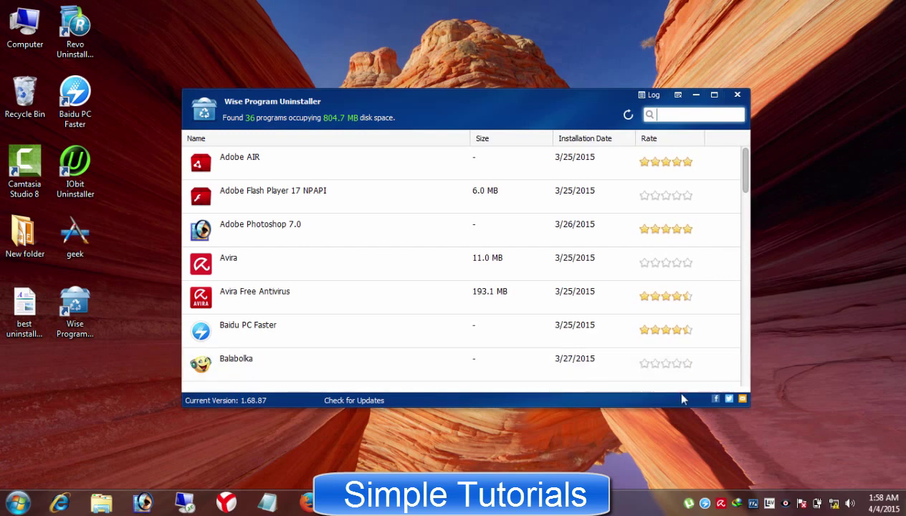
left_click_drag(665, 407, 683, 338)
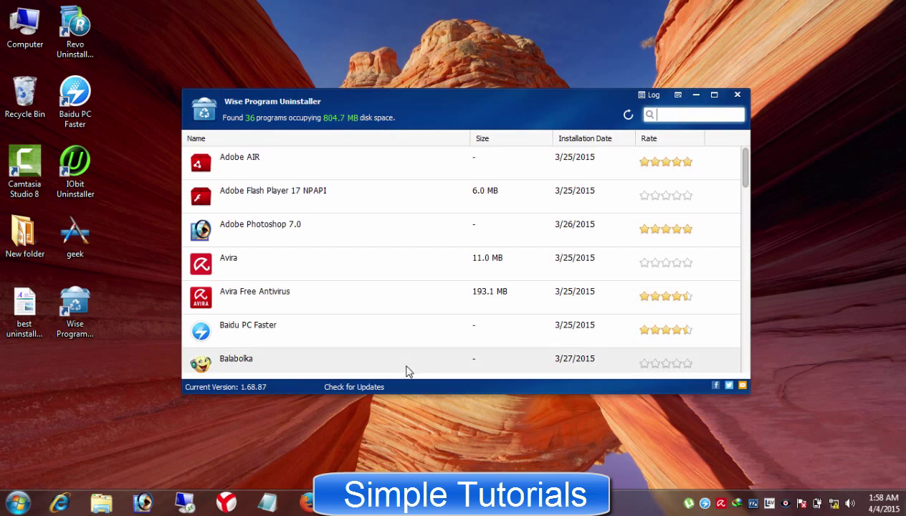
left_click_drag(450, 101, 422, 94)
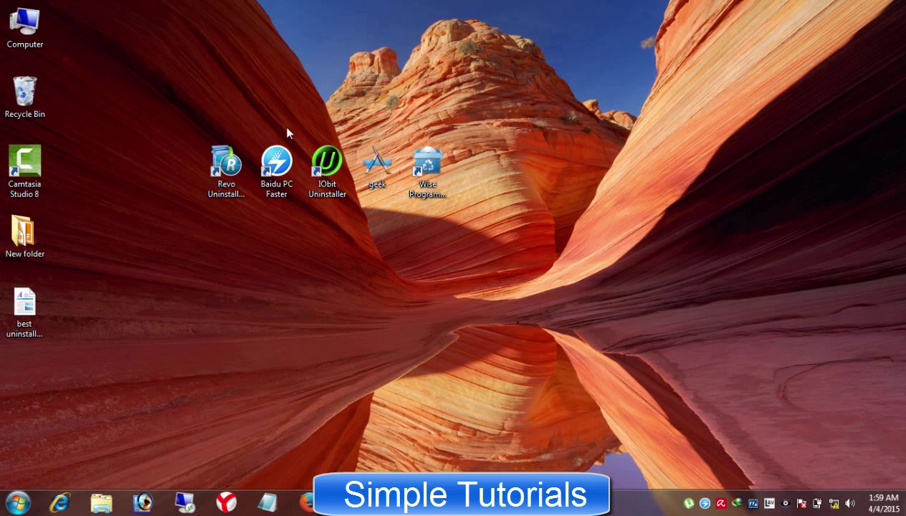
left_click_drag(228, 130, 477, 192)
left_click(500, 178)
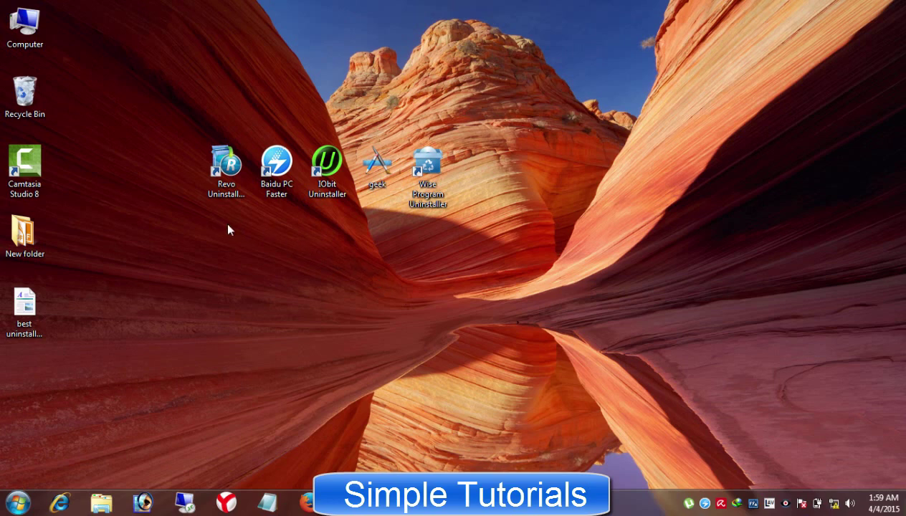
left_click_drag(217, 228, 516, 159)
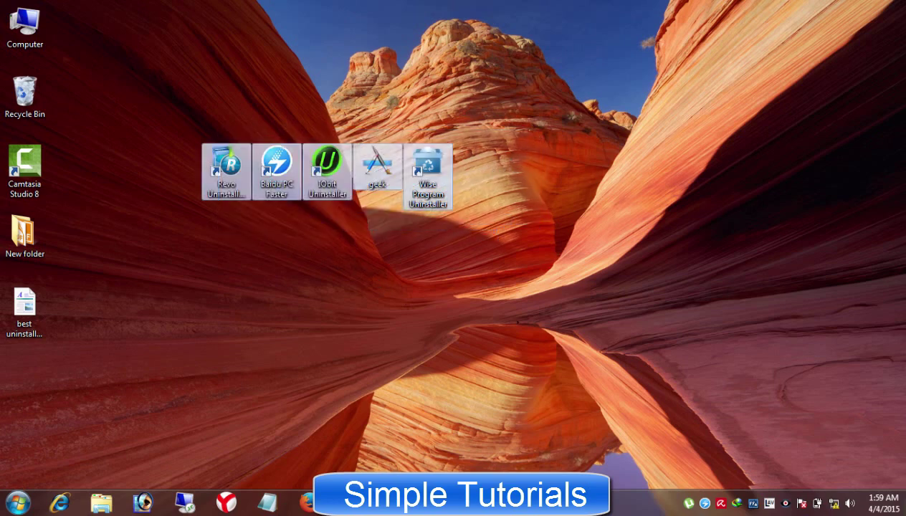
left_click(681, 350)
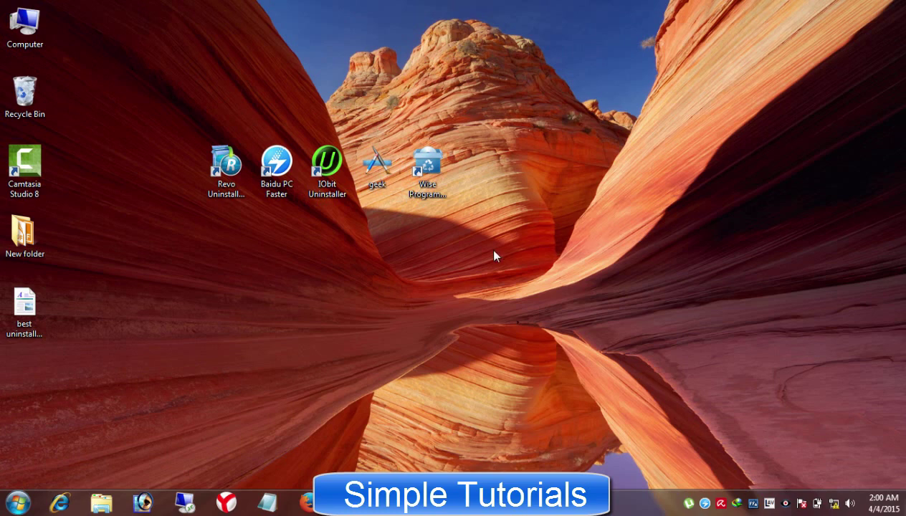
- Sort the desktop icons by name and refresh the desktop
right_click(485, 308)
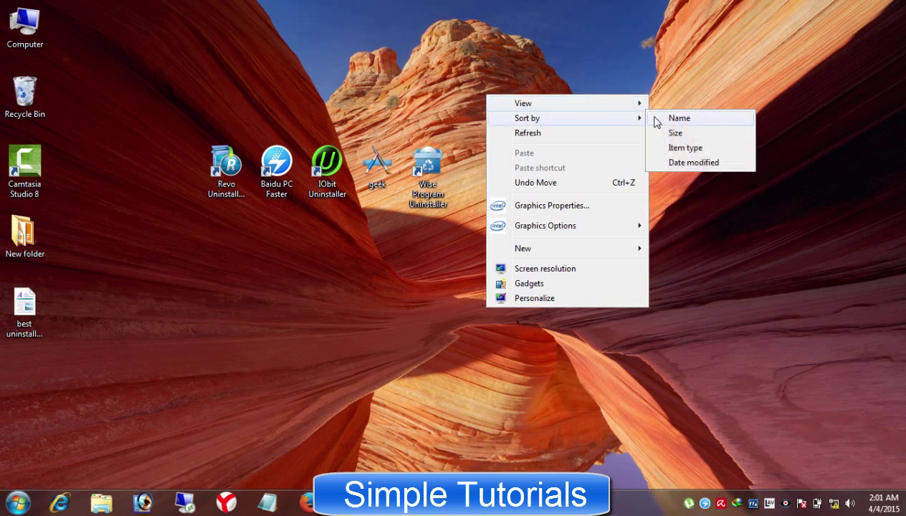
left_click(657, 122)
right_click(533, 137)
mouse_move(662, 167)
left_click(735, 164)
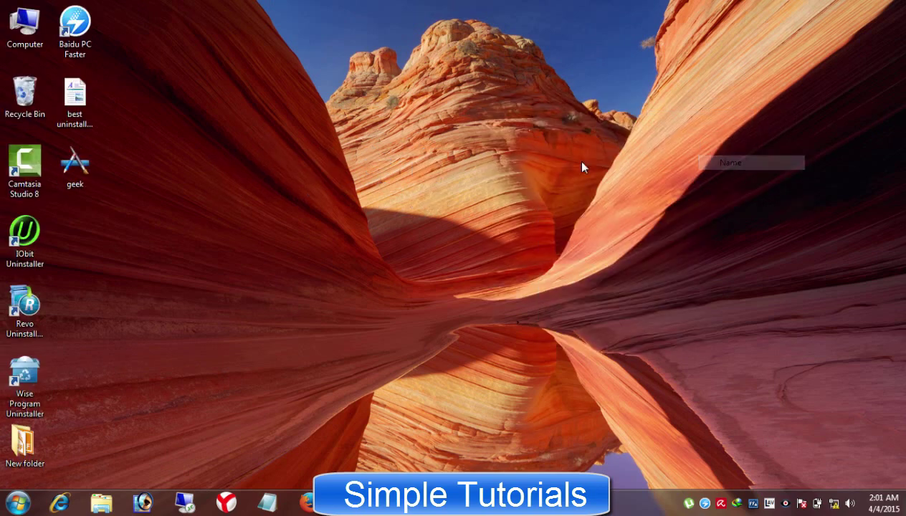
right_click(433, 125)
left_click(495, 162)
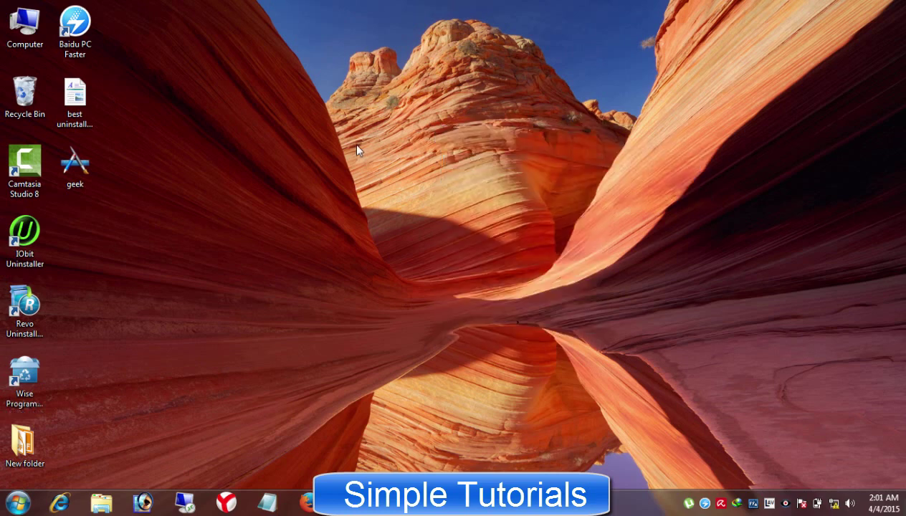